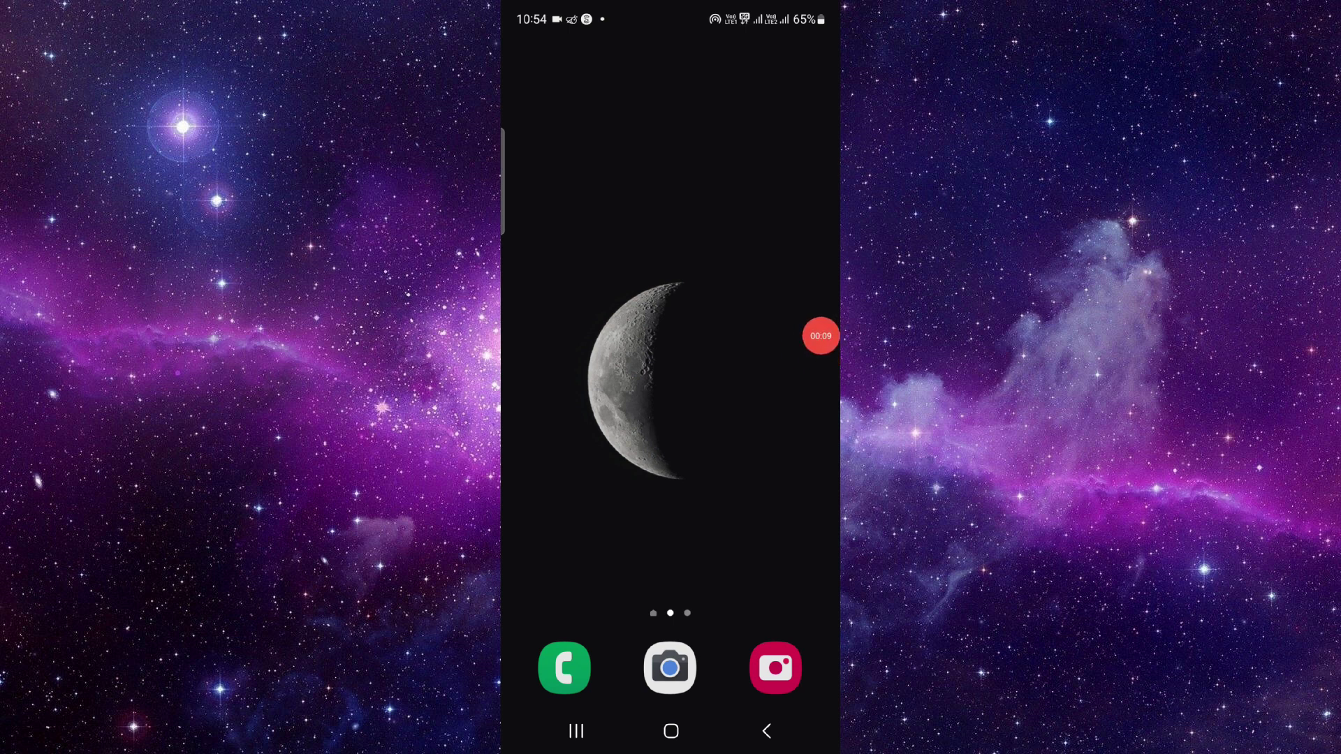
- Open JDoc's app info from the app list's quick options
left_click_drag(629, 503, 629, 294)
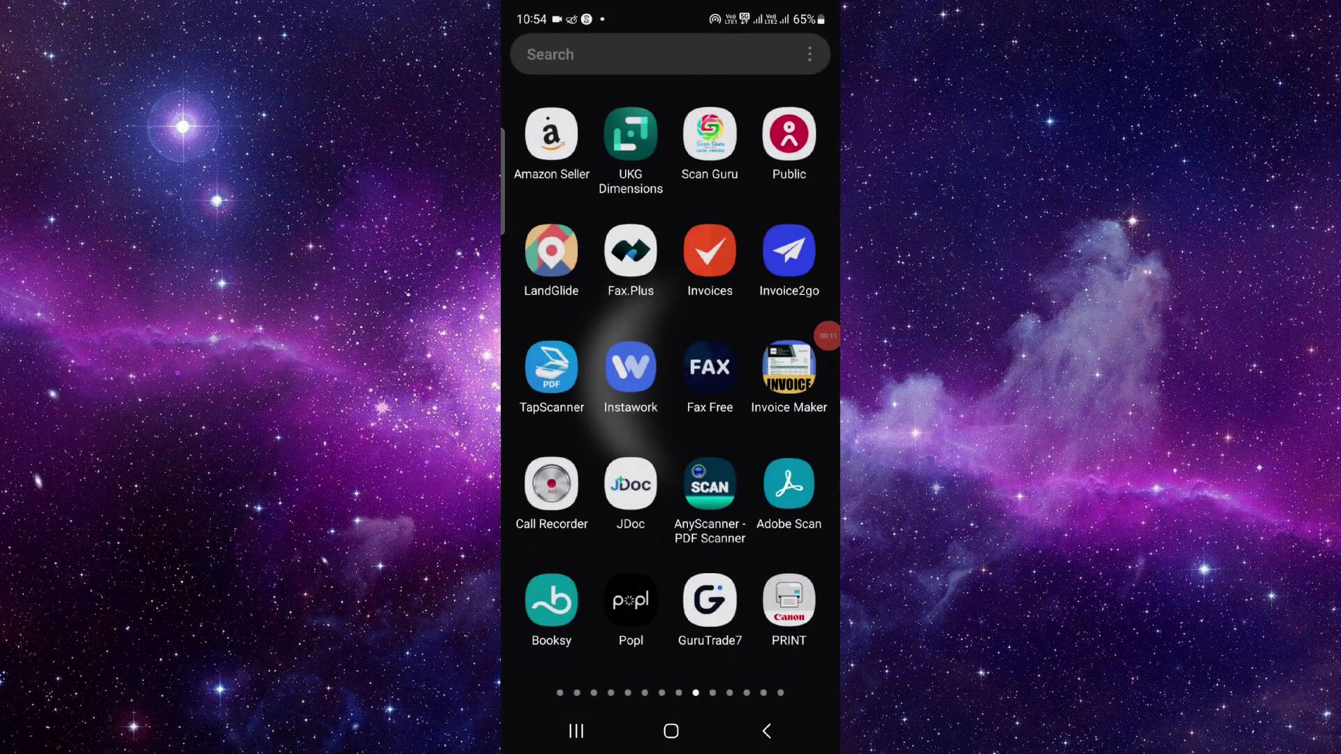
left_click(631, 484)
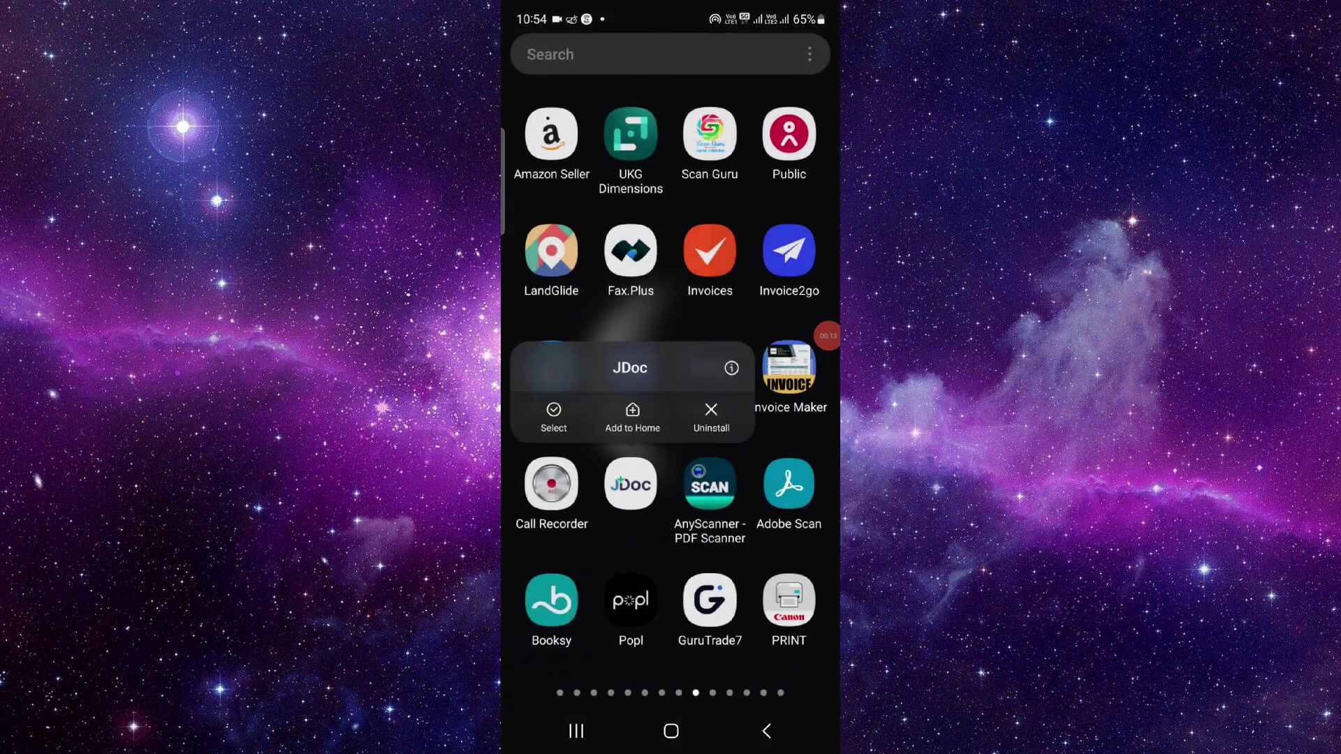
left_click(731, 366)
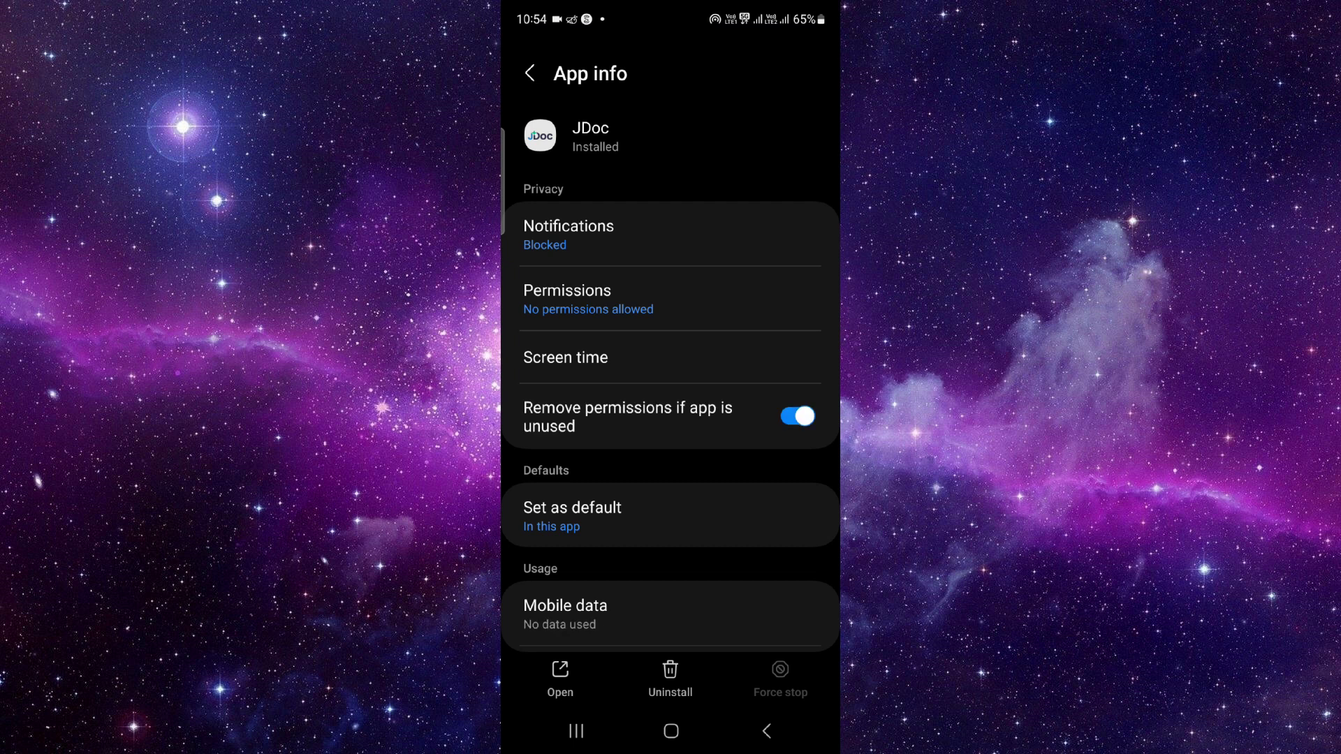
scroll(671, 420, "down", 5)
- Delete JDoc's stored data so Storage shows 0 B, then return to app info
left_click(671, 298)
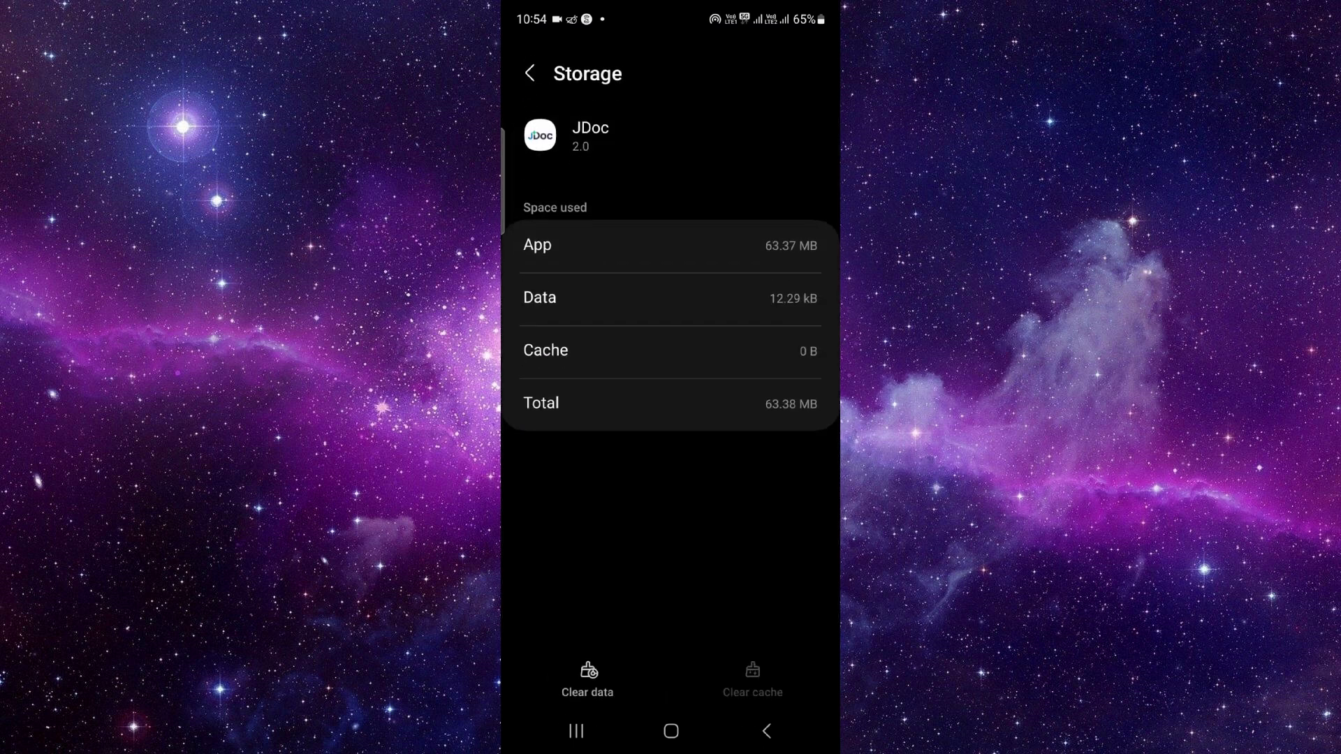
scroll(671, 315, "up", 3)
scroll(671, 315, "down", 3)
left_click(587, 680)
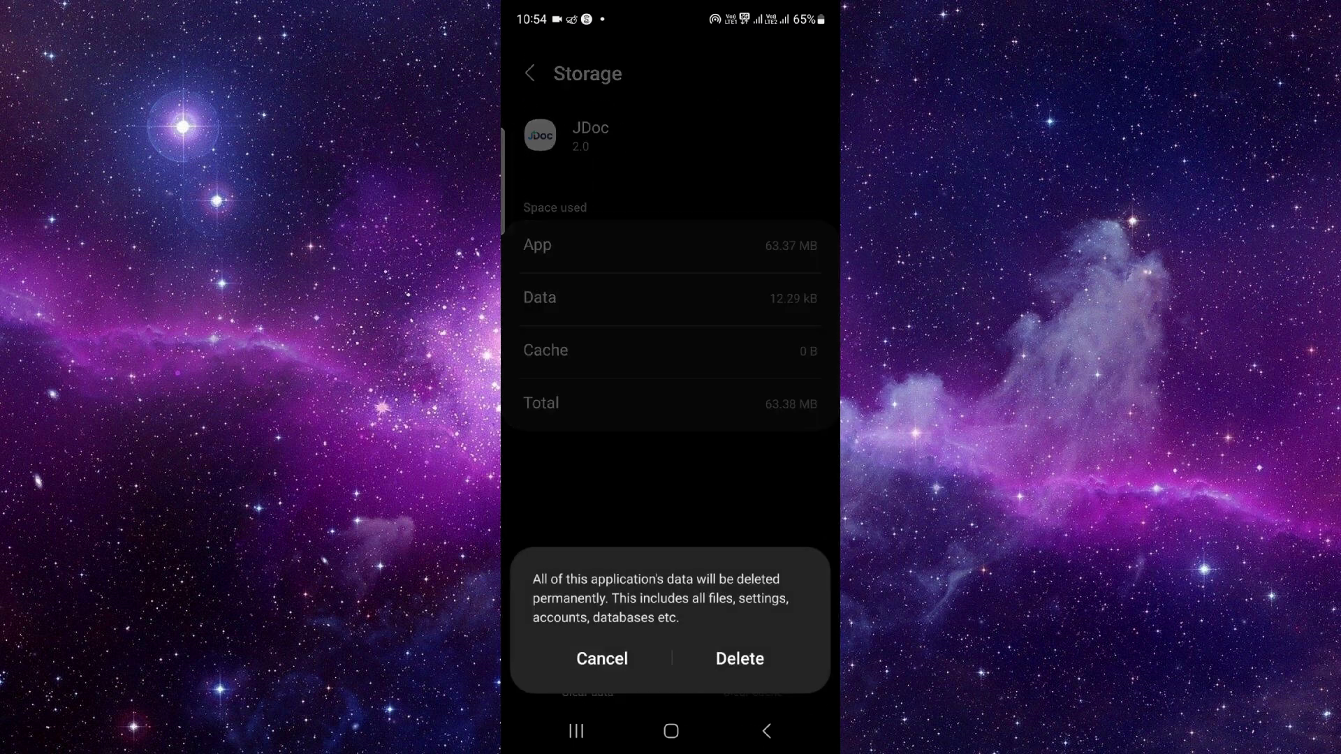
left_click(739, 658)
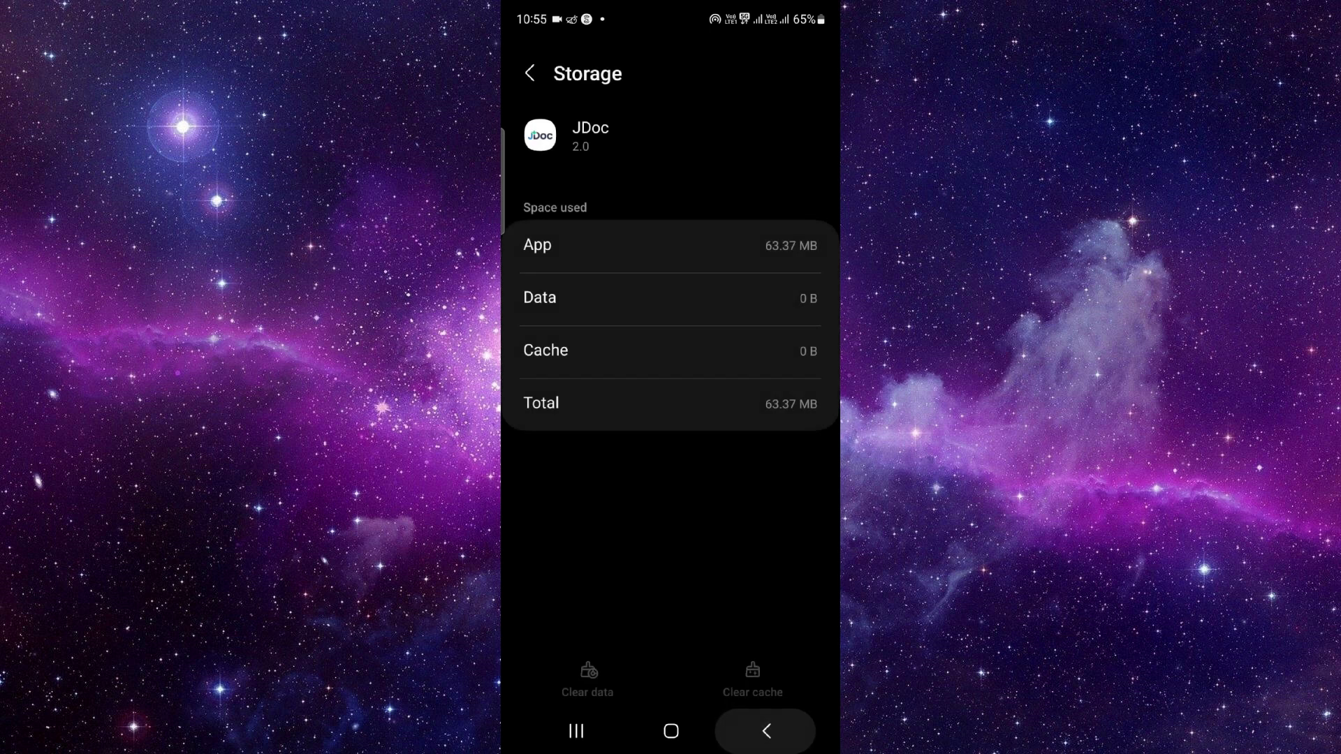
scroll(671, 368, "up", 1)
left_click(529, 95)
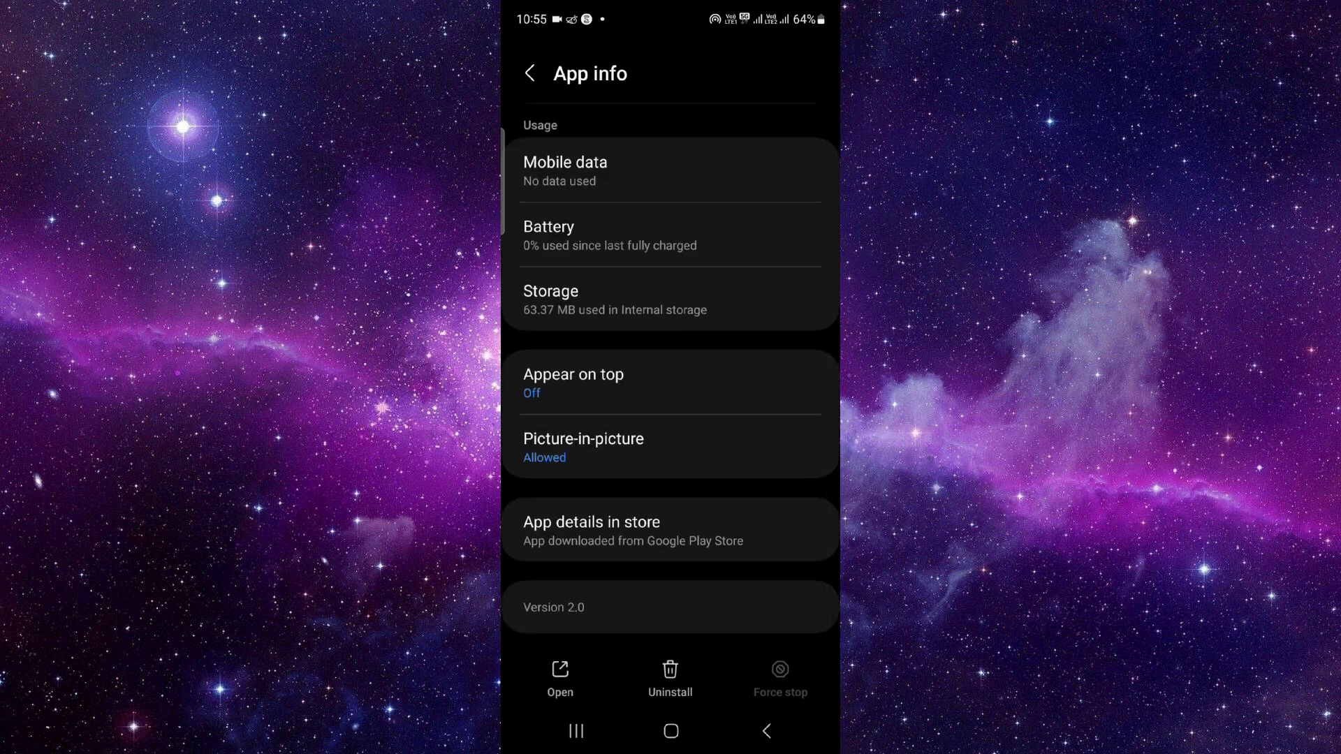
- Browse JDoc - Doctors App's Play Store listing, then bring up recent apps to close them
left_click(633, 530)
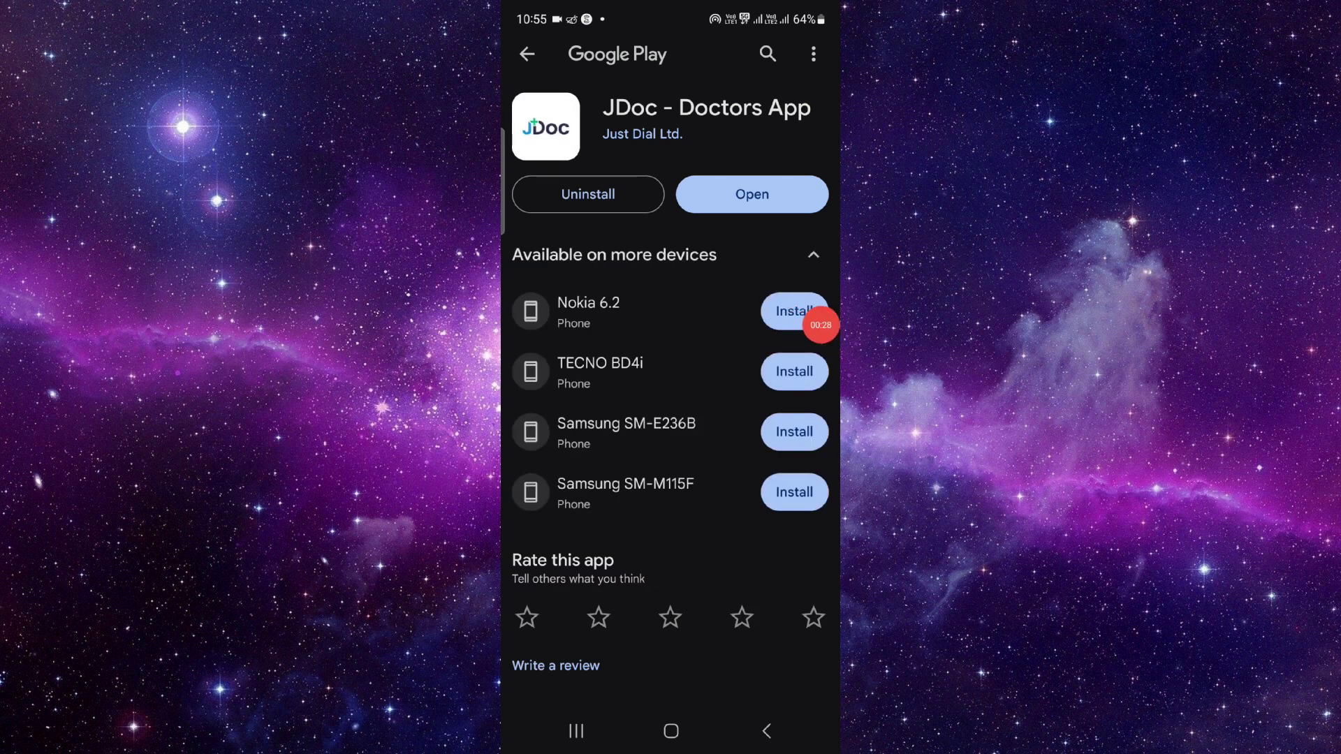
left_click(813, 254)
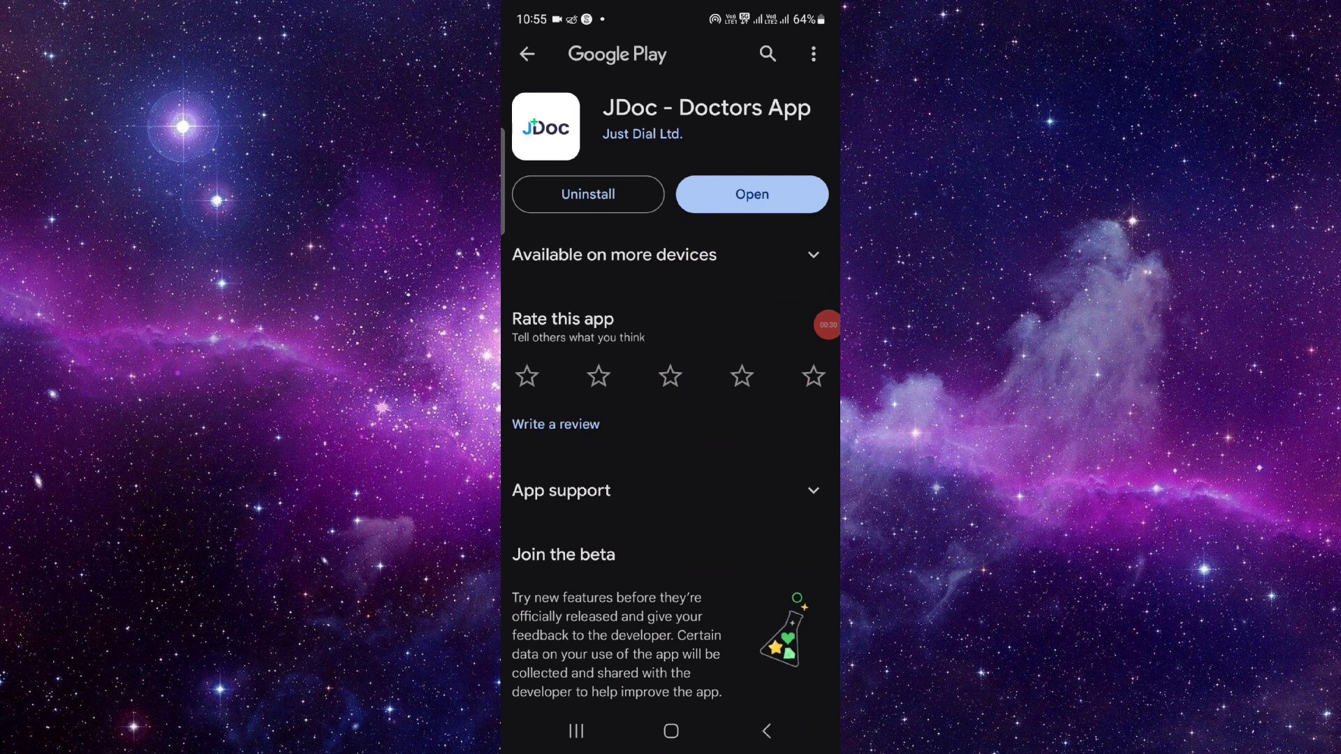
left_click(575, 731)
left_click(671, 587)
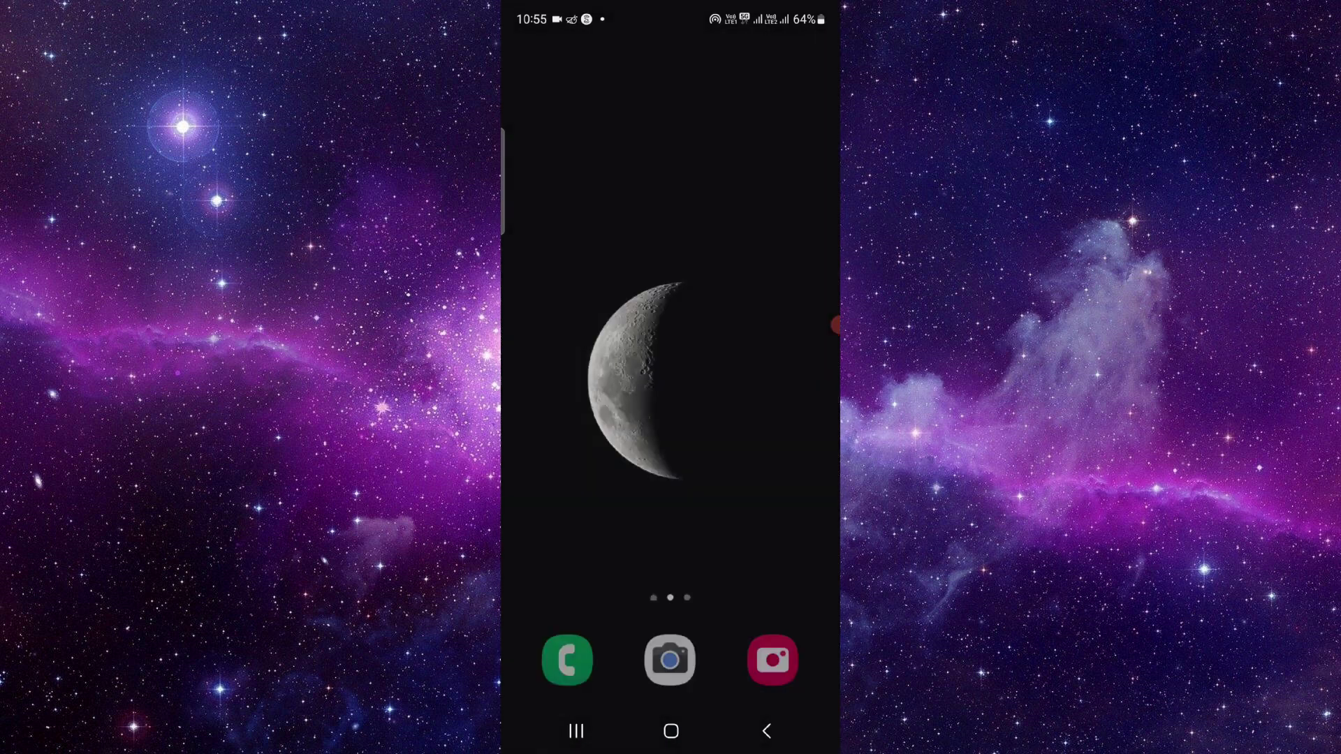
mouse_move(836, 324)
left_mouse_down()
mouse_move(803, 345)
mouse_move(820, 406)
mouse_move(821, 392)
left_mouse_up()
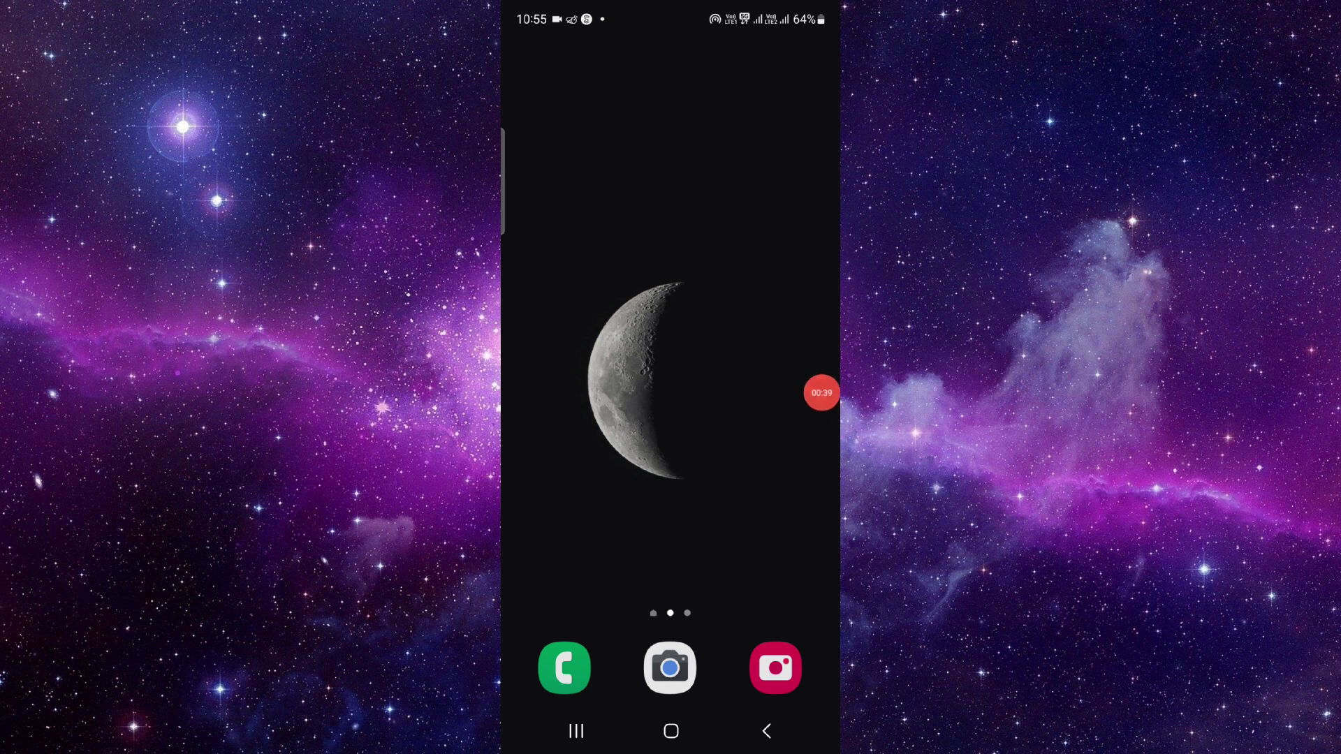
left_click_drag(827, 393, 820, 342)
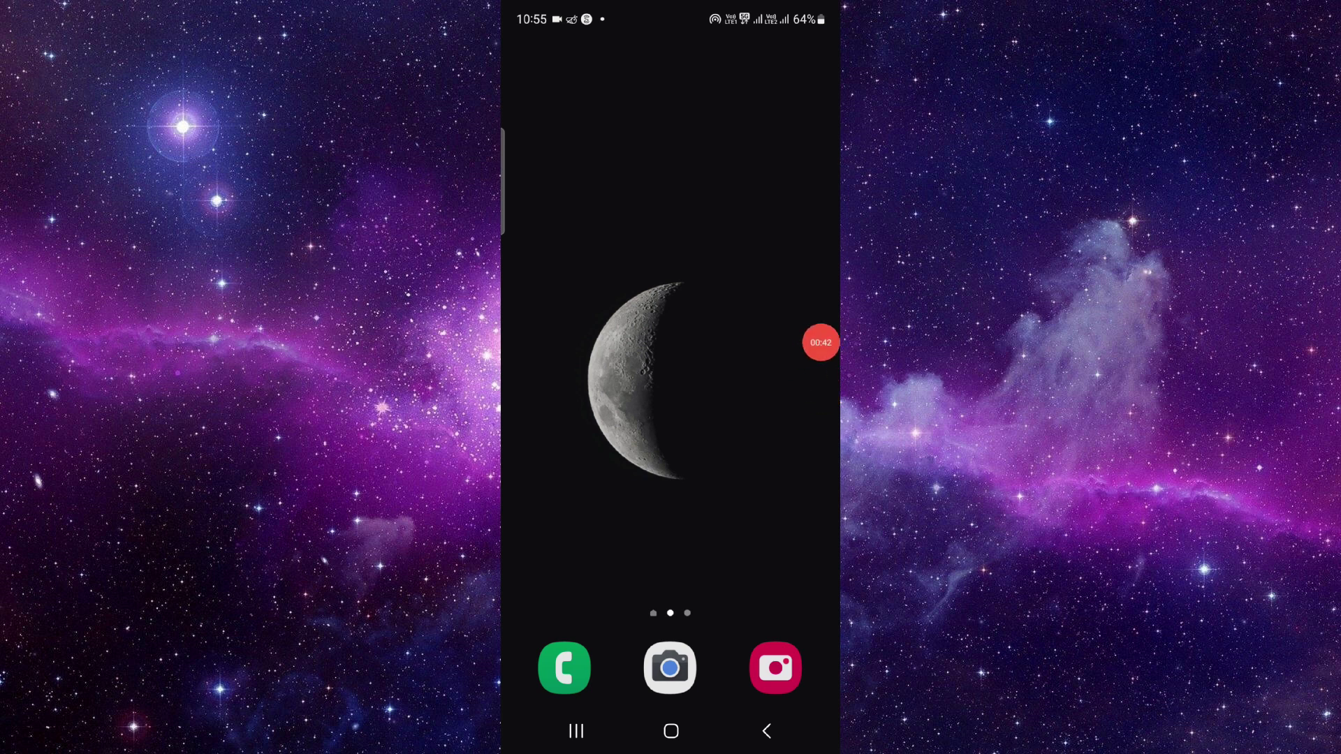